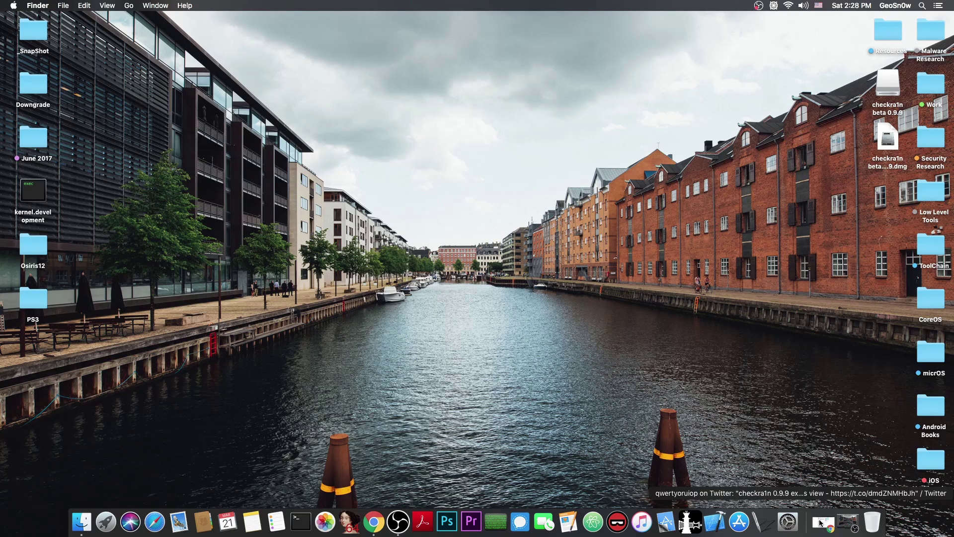
# Restore the minimized Chrome window showing the checkra1n 0.9.9 prerelease tweet
pyautogui.click(820, 522)
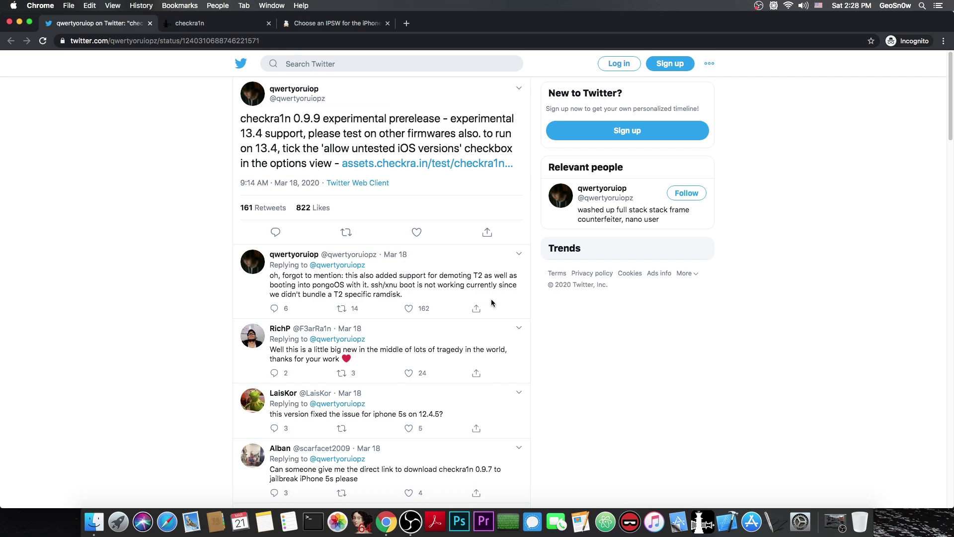
# List the iPhone X's OTA firmwares on ipsw.me, then return to the checkra1n 0.9.9 tweet
pyautogui.click(315, 23)
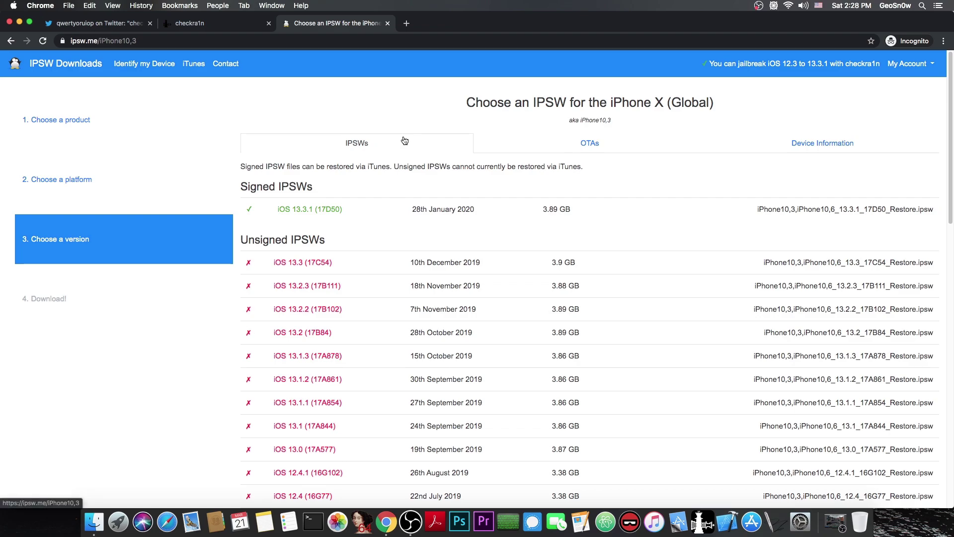
pyautogui.click(573, 148)
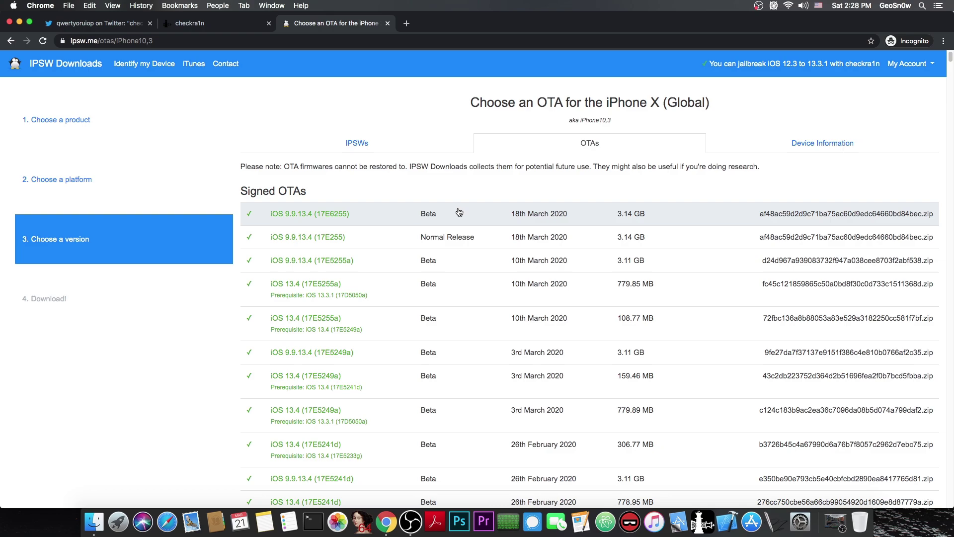
pyautogui.click(97, 23)
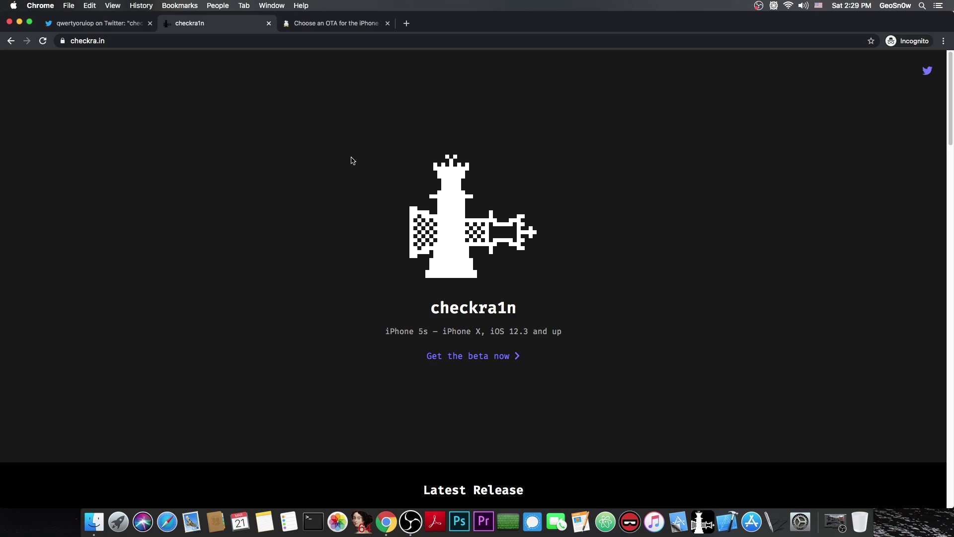
pyautogui.scroll(-5, 348, 164)
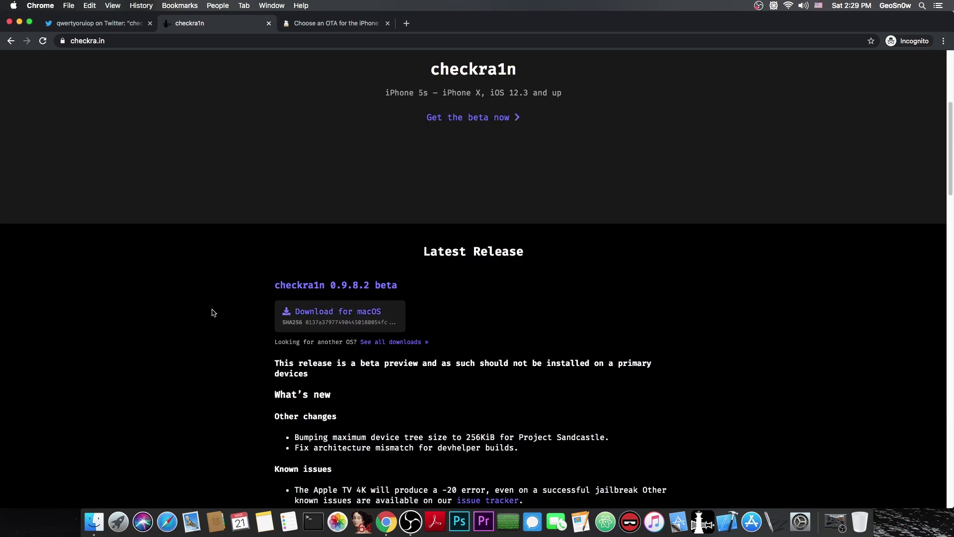
pyautogui.scroll(1, 214, 313)
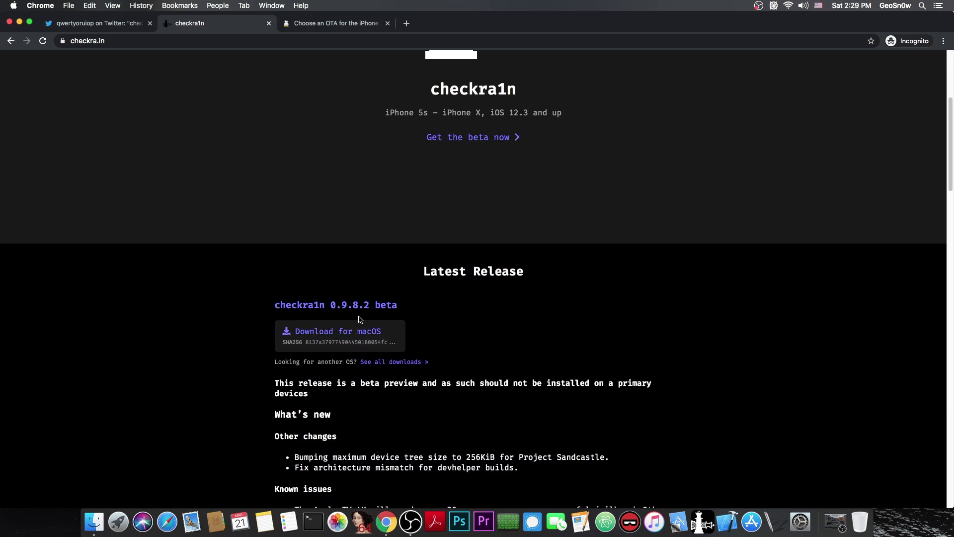
pyautogui.scroll(4, 398, 315)
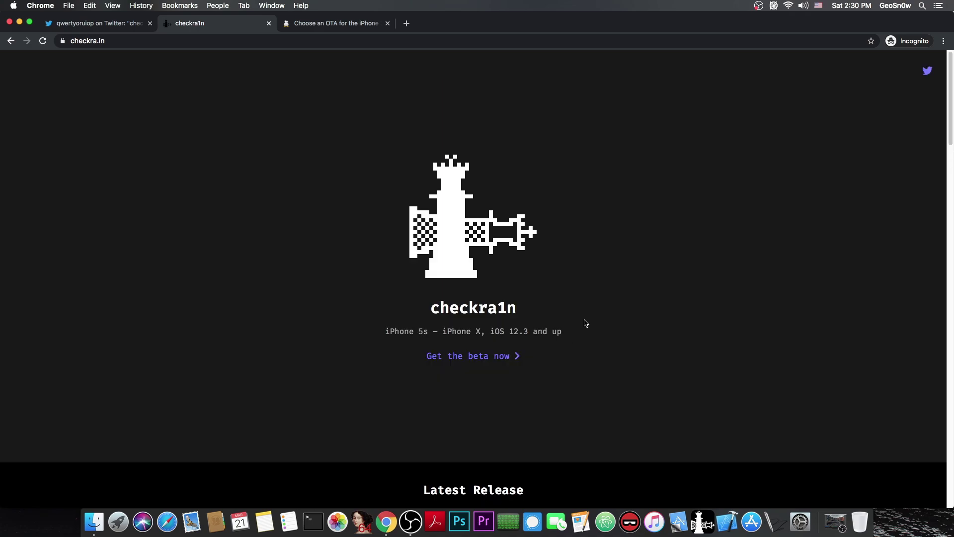
pyautogui.scroll(-1, 585, 323)
pyautogui.scroll(-2, 585, 323)
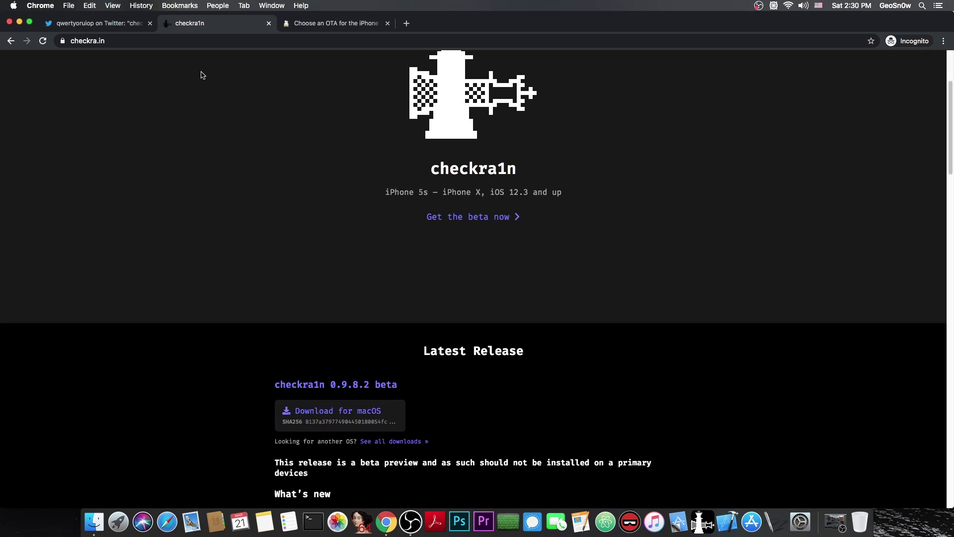
pyautogui.click(91, 23)
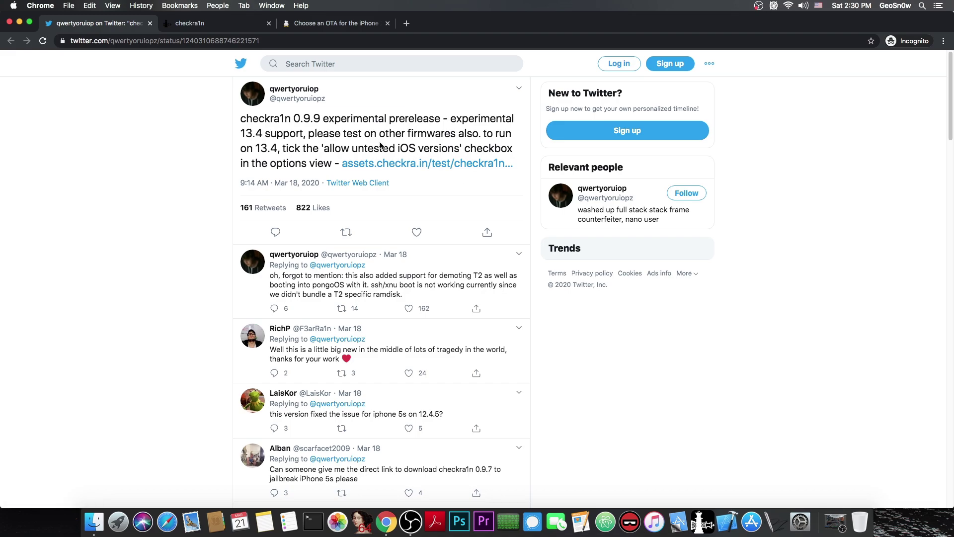
pyautogui.click(213, 23)
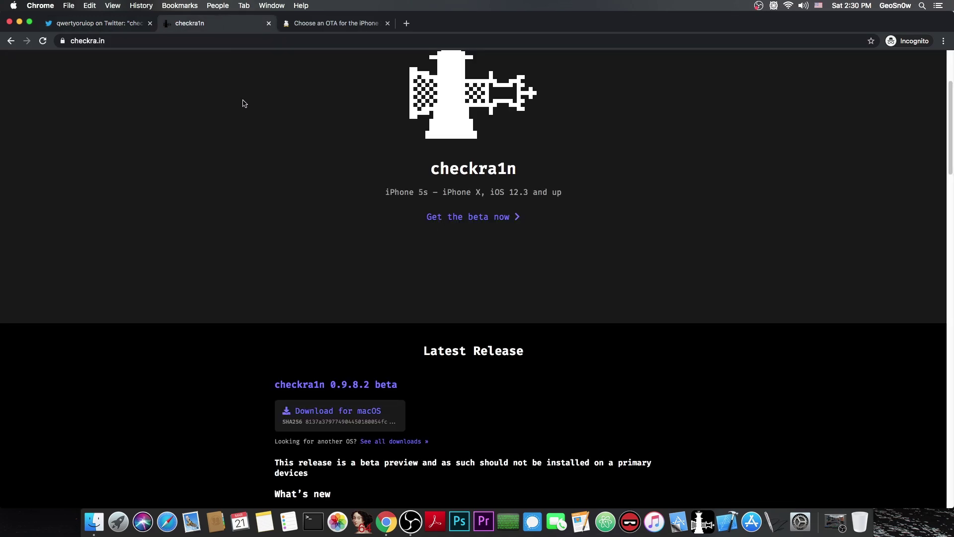
pyautogui.scroll(3, 244, 102)
pyautogui.scroll(-5, 254, 115)
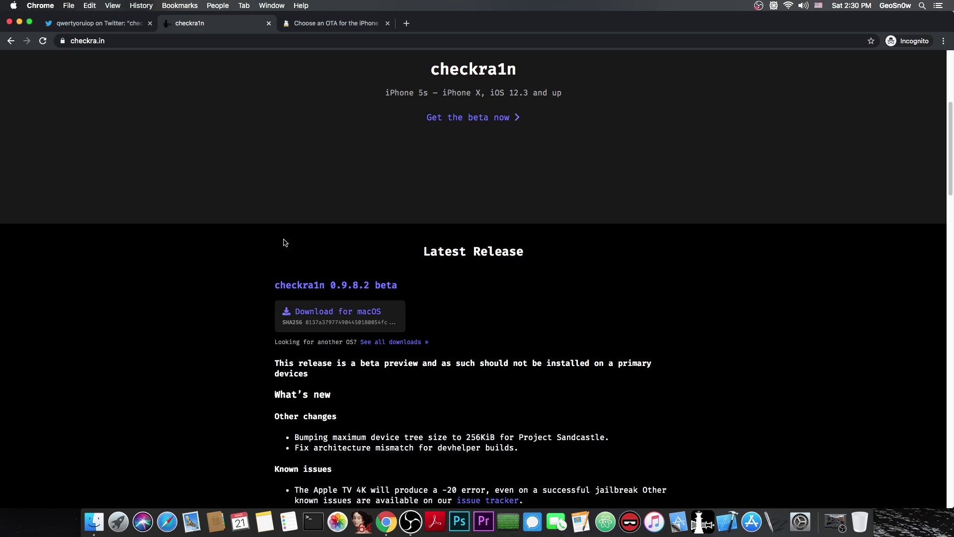
pyautogui.scroll(5, 284, 241)
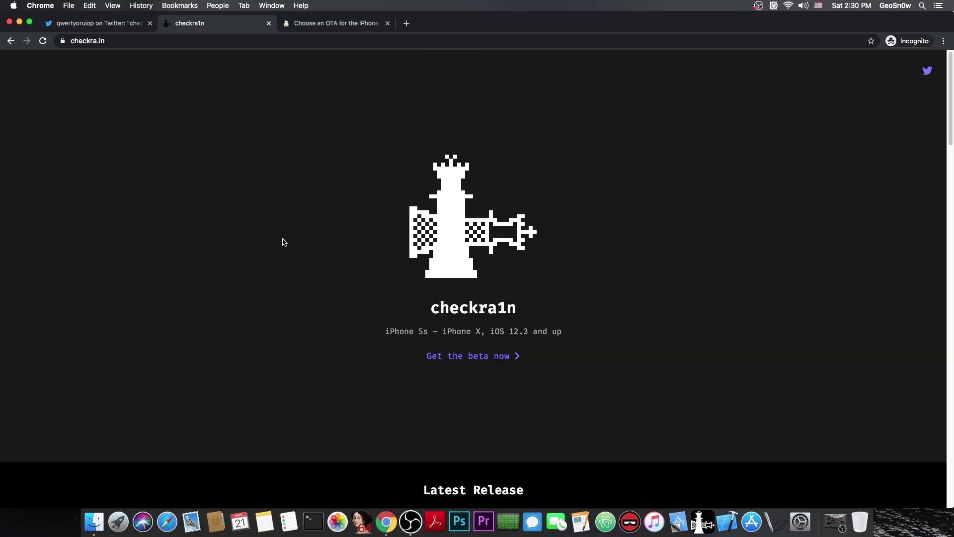
# Minimize Chrome, open the checkra1n beta 0.9.9 volume to find the app, then close it
pyautogui.click(20, 22)
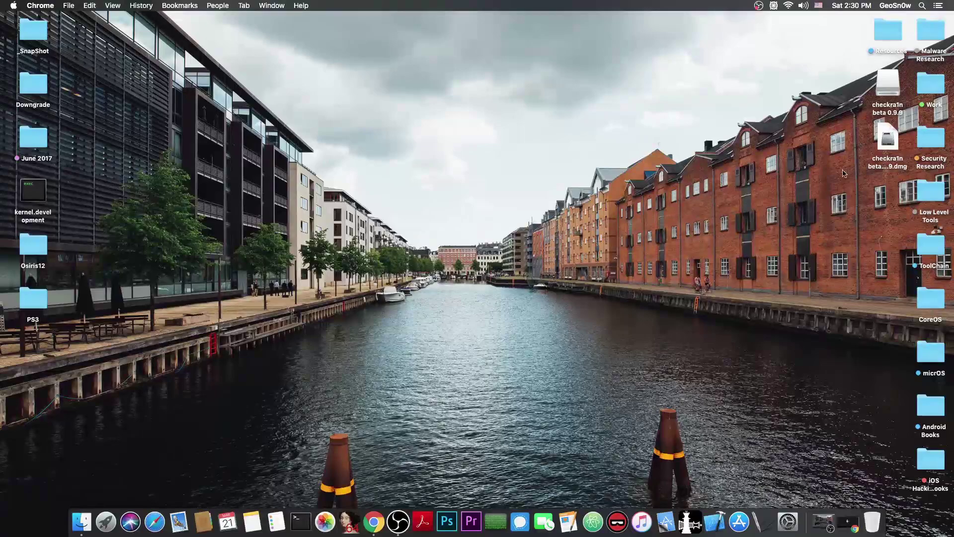
pyautogui.click(888, 87)
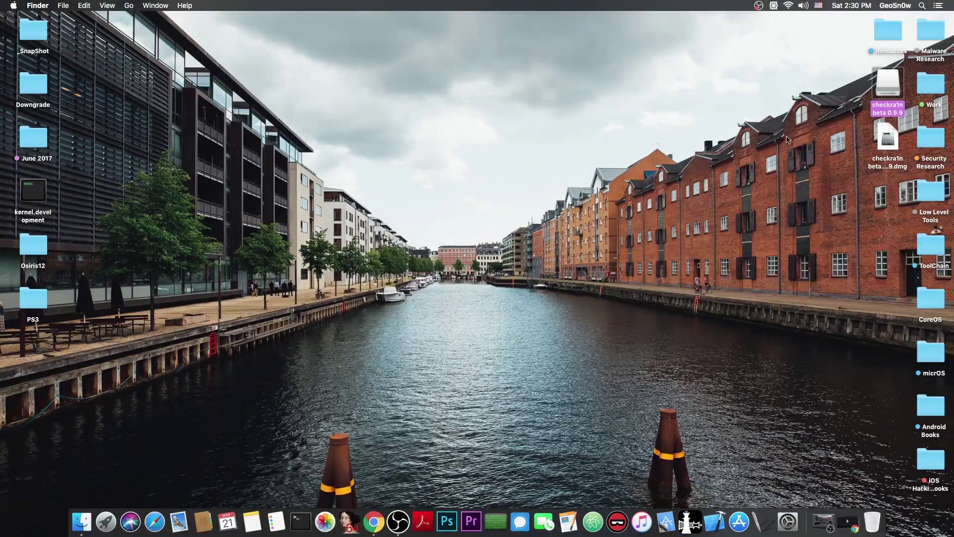
pyautogui.doubleClick(882, 90)
pyautogui.click(890, 146)
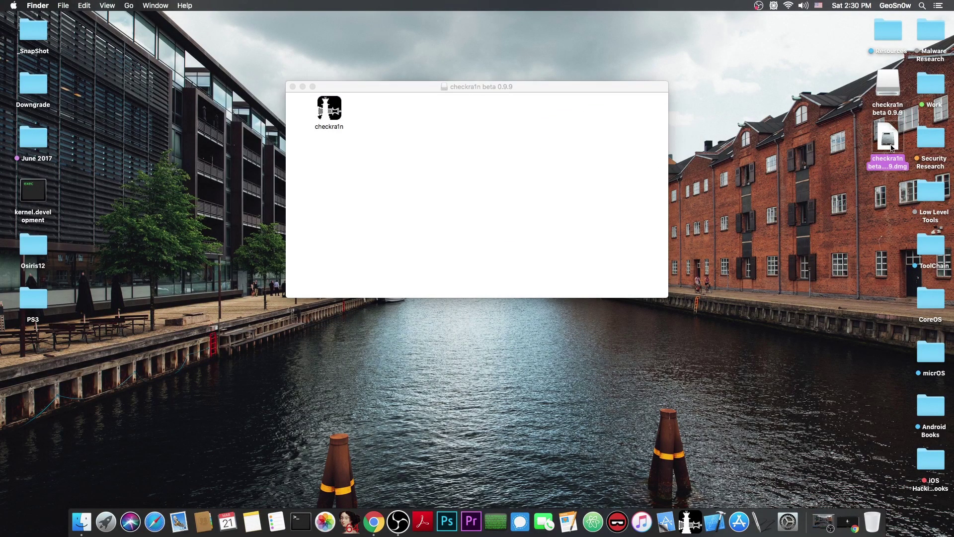
pyautogui.click(326, 107)
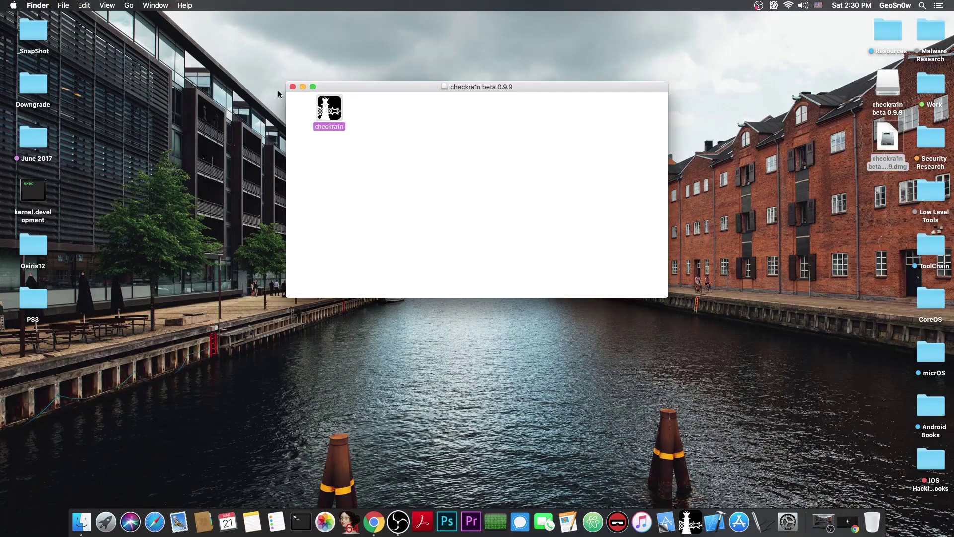
pyautogui.click(293, 86)
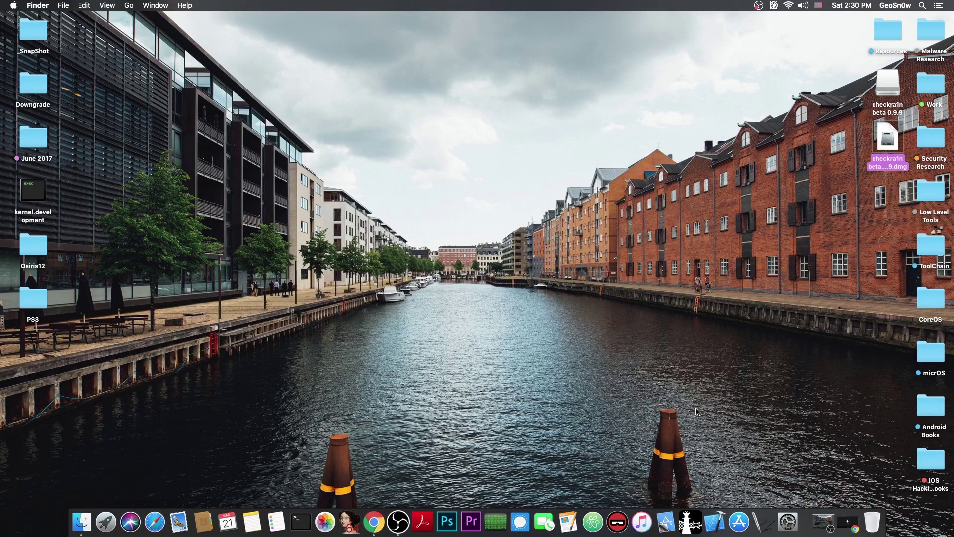
# Launch checkra1n 0.9.9 and enable 'Allow untested iOS/iPadOS/tvOS versions' in its Options
pyautogui.click(686, 519)
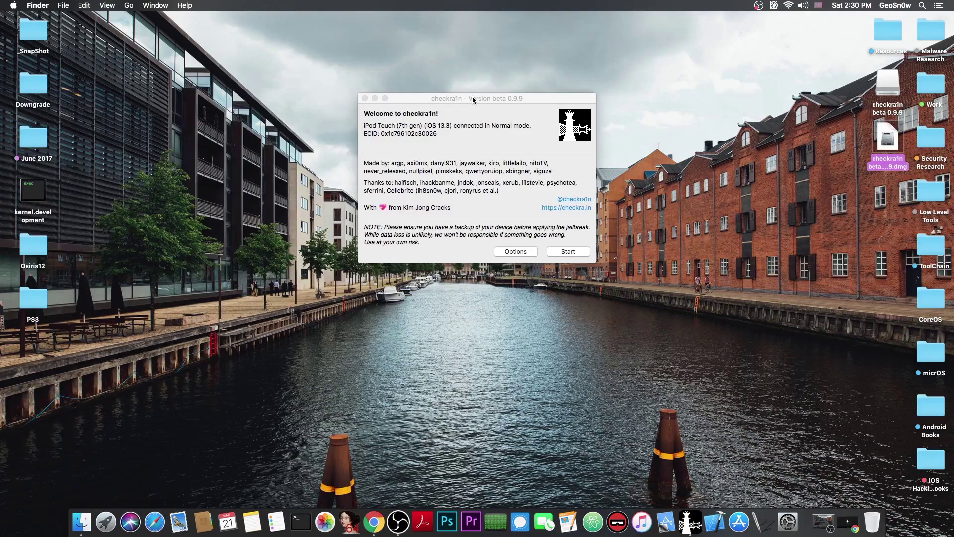
pyautogui.click(486, 125)
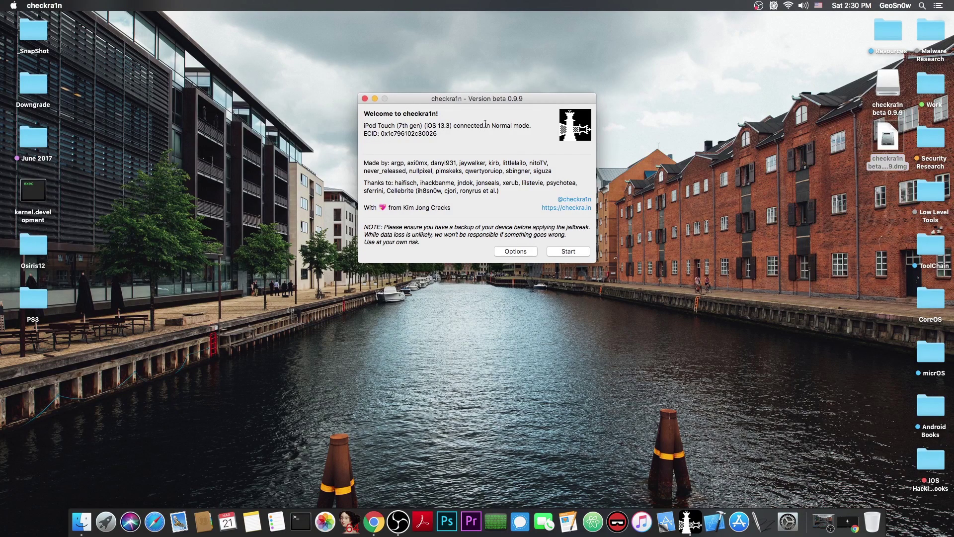
pyautogui.click(512, 251)
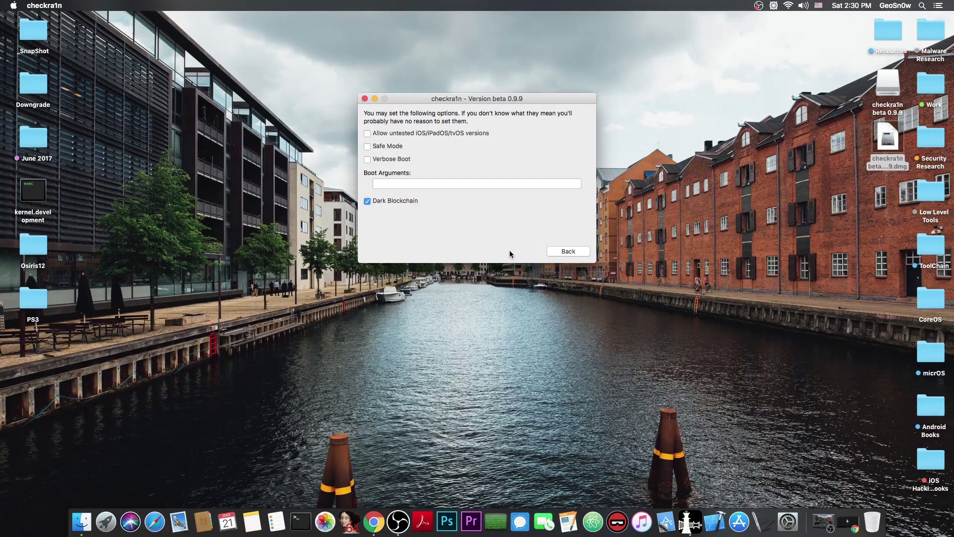
pyautogui.click(367, 133)
# Go back to the welcome page, start the jailbreak, and send the device into recovery mode
pyautogui.click(567, 252)
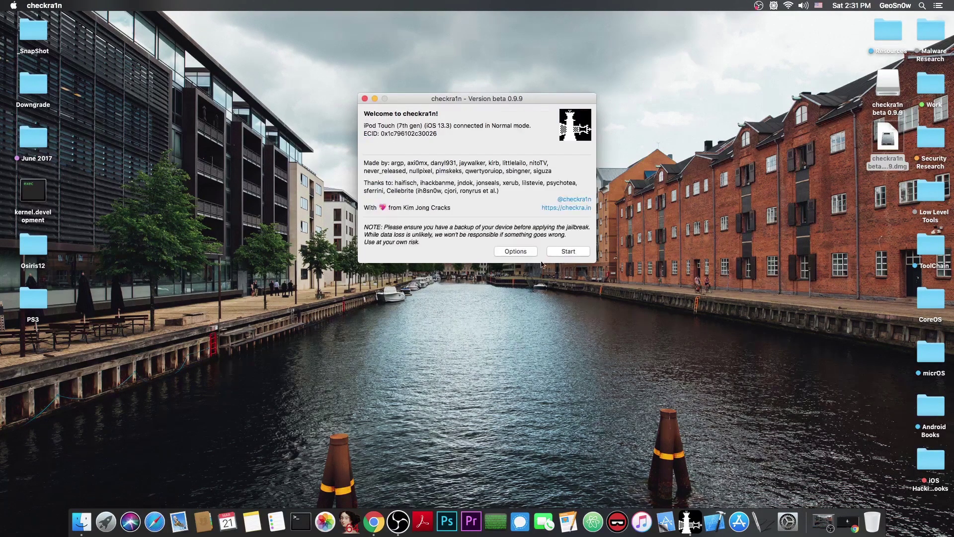
pyautogui.click(577, 255)
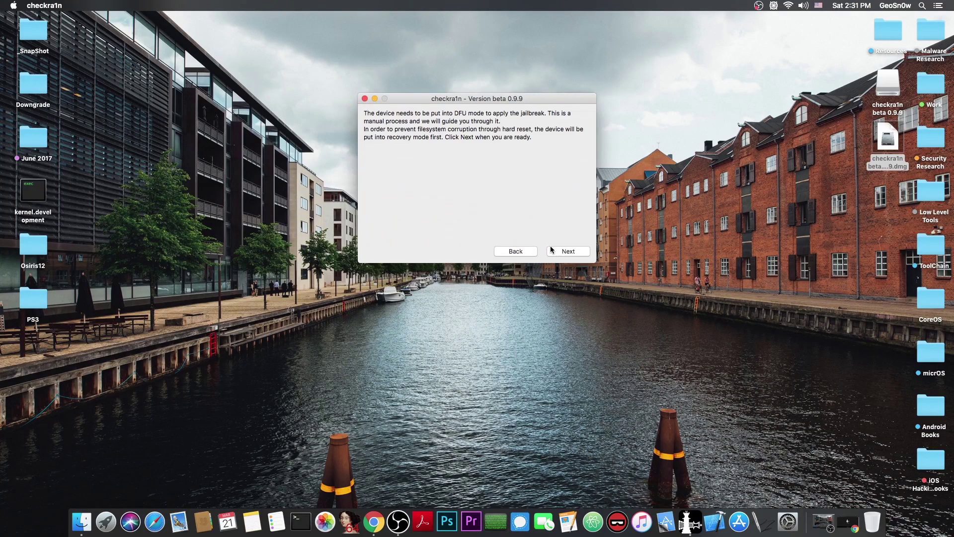
pyautogui.click(563, 252)
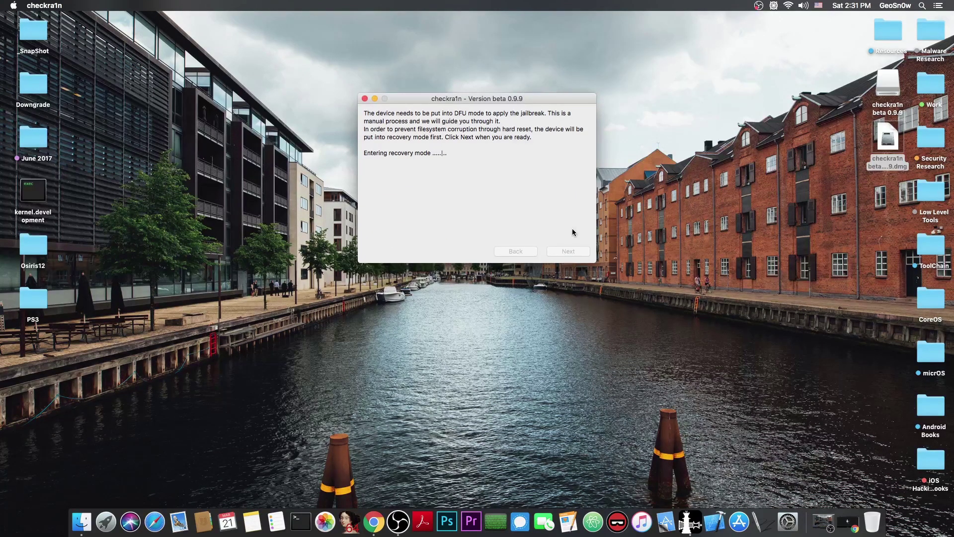
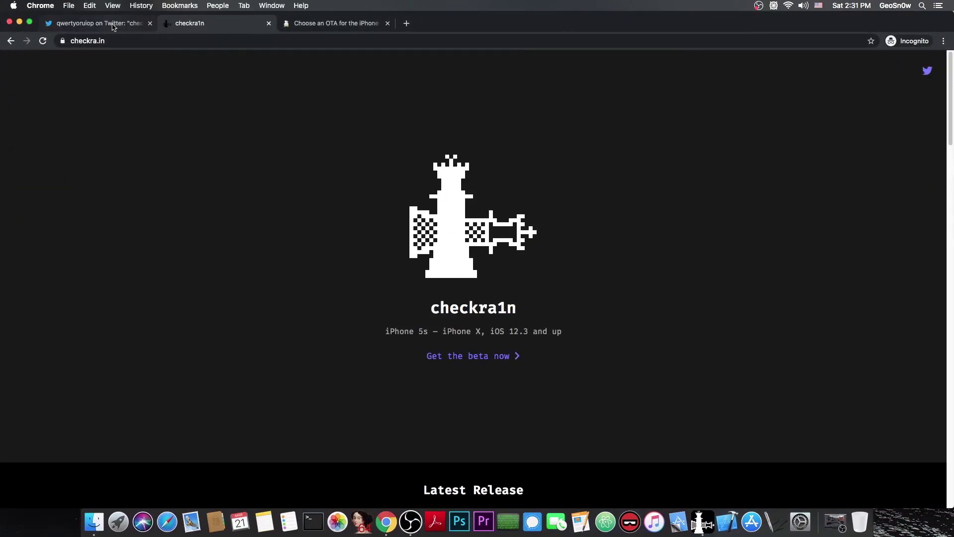
# Check checkra.in's Latest Release section, then return to the checkra1n 0.9.9 iOS 13.4 prerelease tweet
pyautogui.click(114, 24)
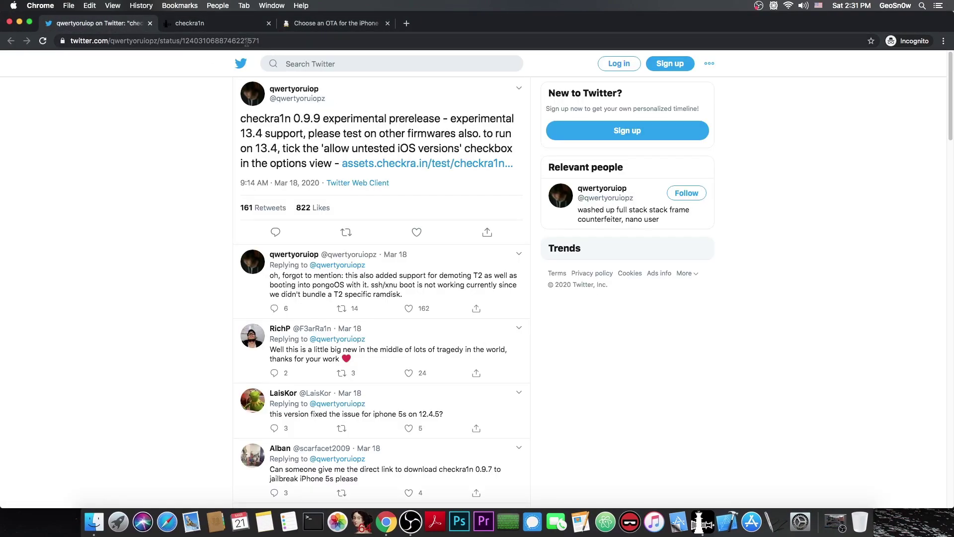
pyautogui.click(241, 25)
pyautogui.scroll(-4, 492, 207)
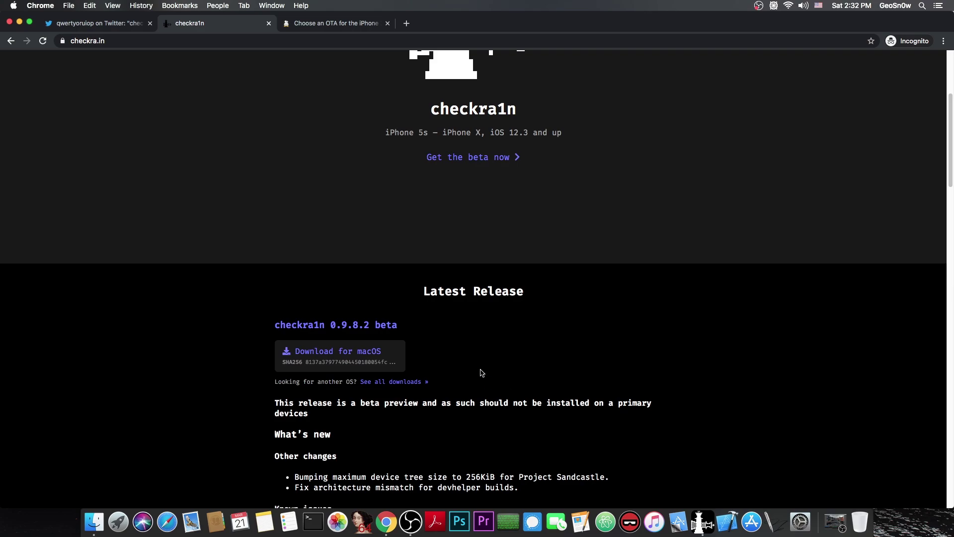
pyautogui.hotkey('ctrl', 'shift', 'Tab')
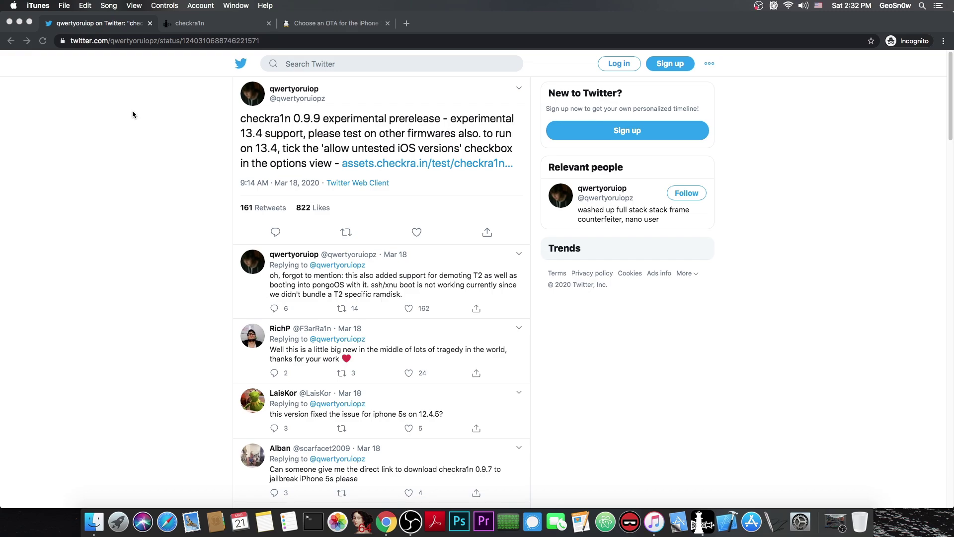
# Switch the ipsw.me iPhone X page from signed OTAs to the IPSW list
pyautogui.click(322, 25)
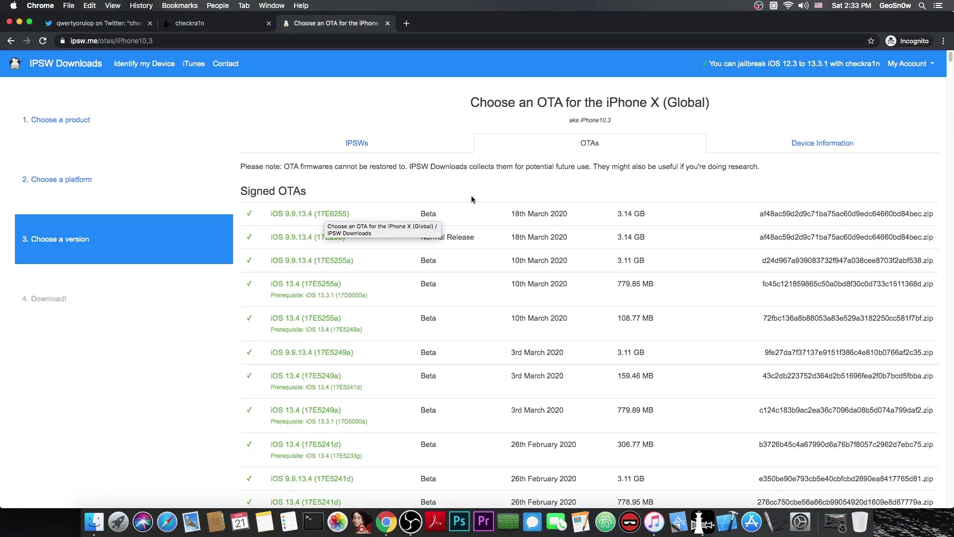
pyautogui.press('super+bracketleft')
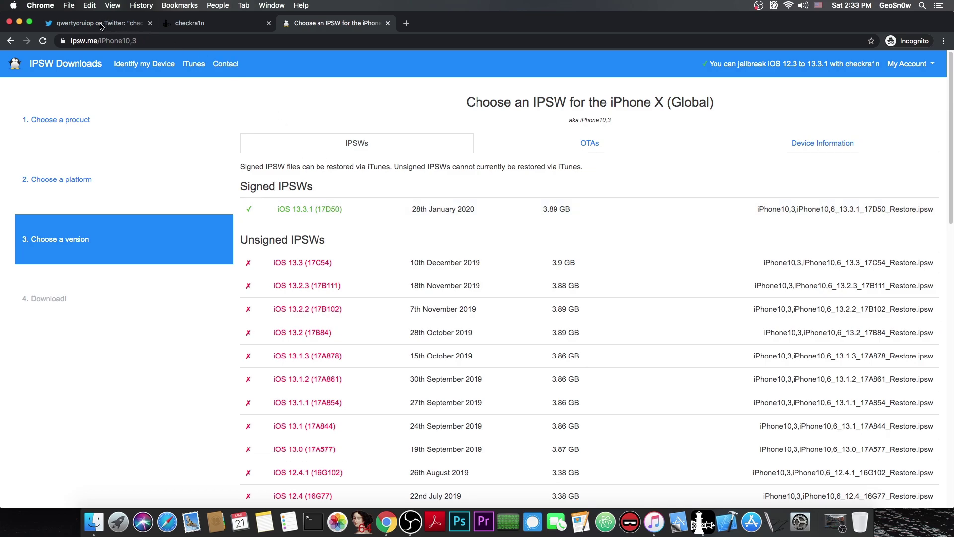
pyautogui.click(121, 25)
# Recheck the checkra.in homepage and 0.9.9 tweet, then minimize Chrome to reveal checkra1n's All Done screen
pyautogui.click(204, 23)
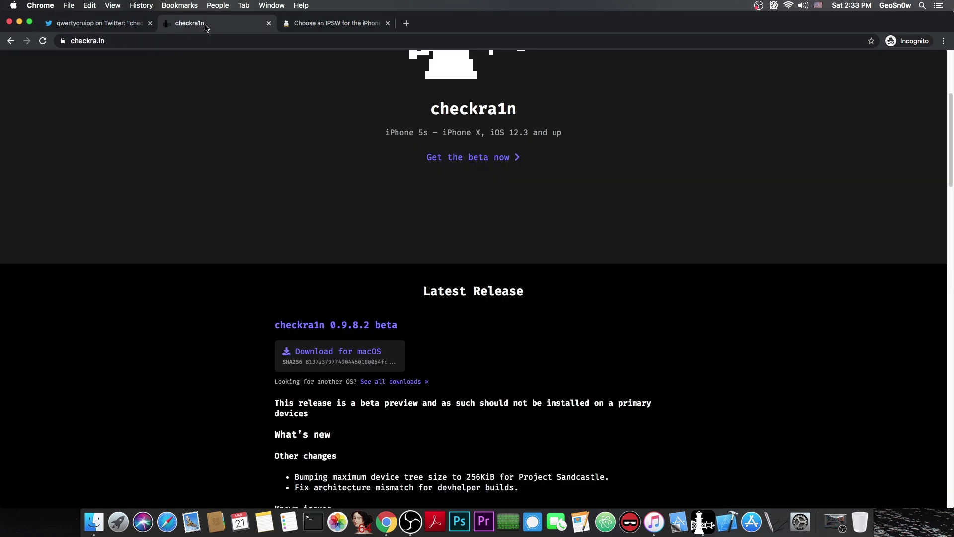
pyautogui.scroll(-4, 362, 187)
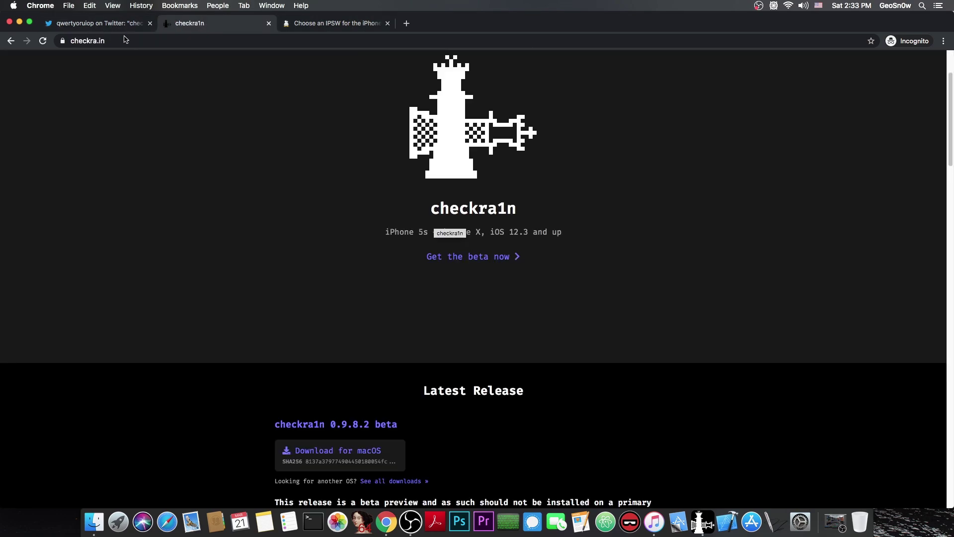
pyautogui.click(118, 24)
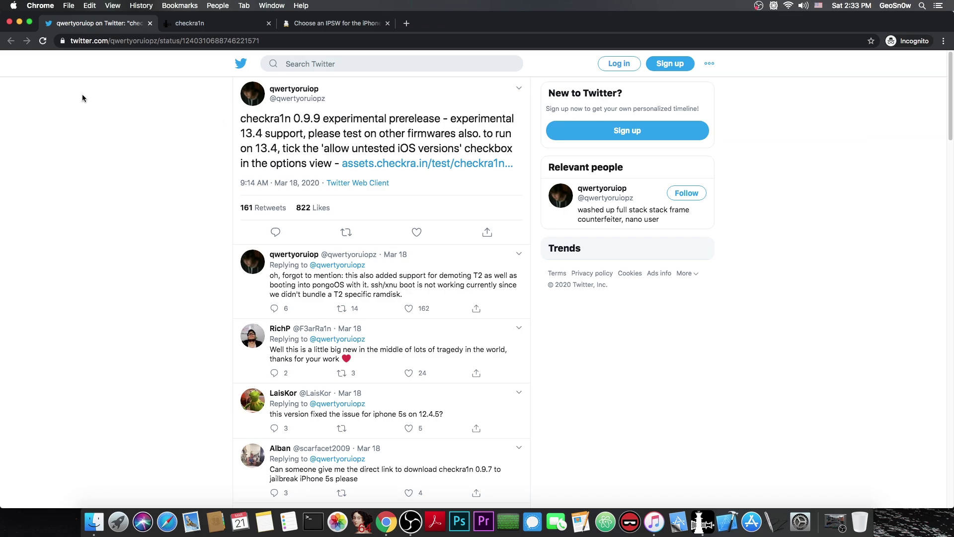
pyautogui.click(19, 23)
# Dismiss checkra1n's All Done screen, quit the tool, and restore Chrome on the 0.9.9 tweet
pyautogui.click(19, 23)
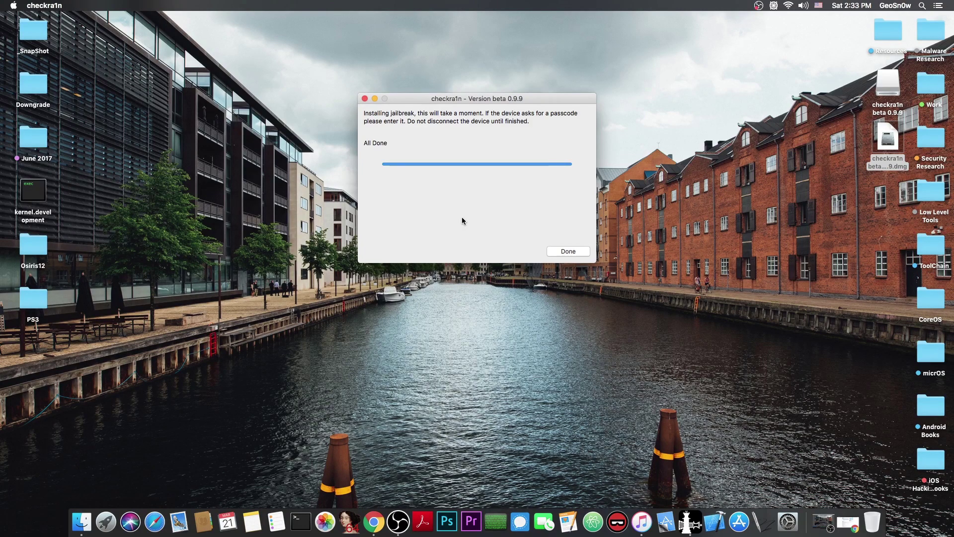
pyautogui.click(568, 251)
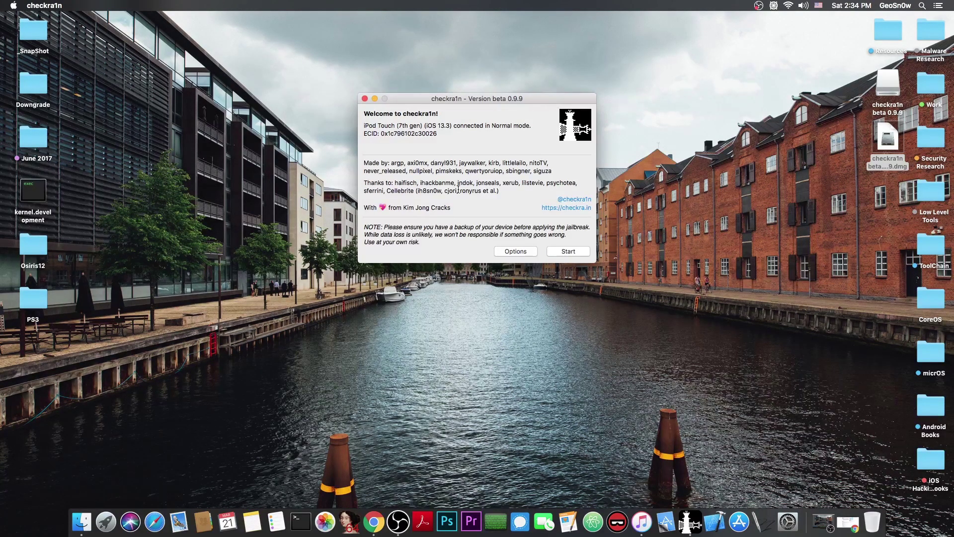
pyautogui.click(365, 98)
pyautogui.click(847, 522)
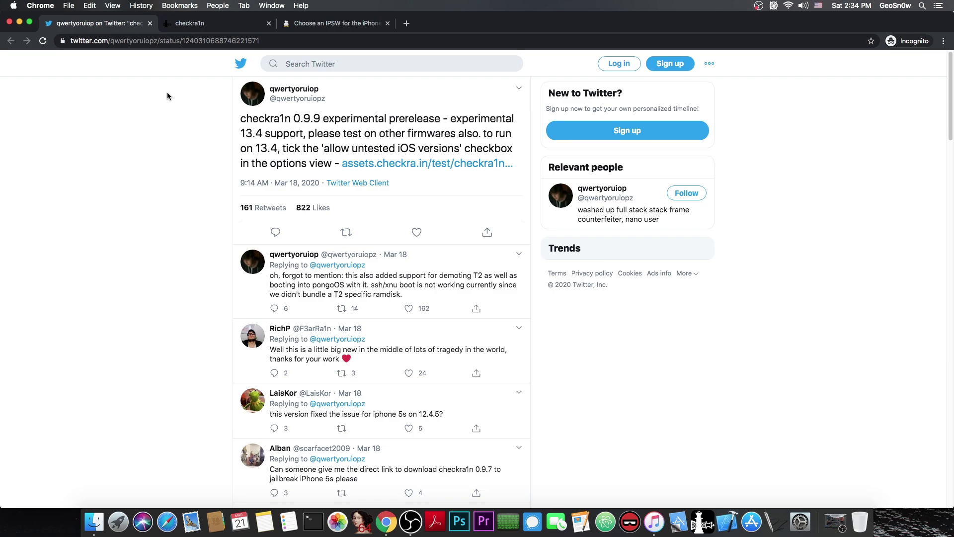
pyautogui.click(217, 25)
pyautogui.scroll(-2, 251, 186)
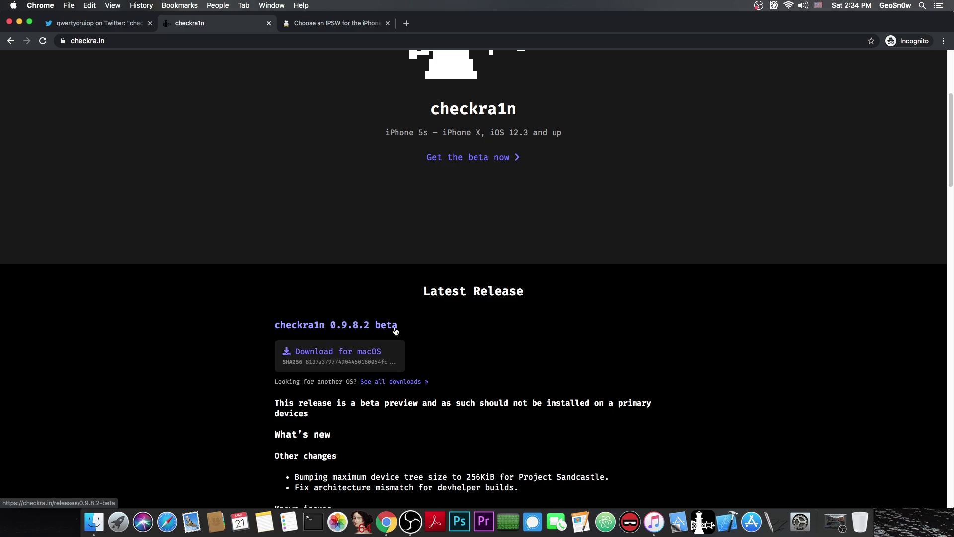
pyautogui.scroll(-5, 396, 331)
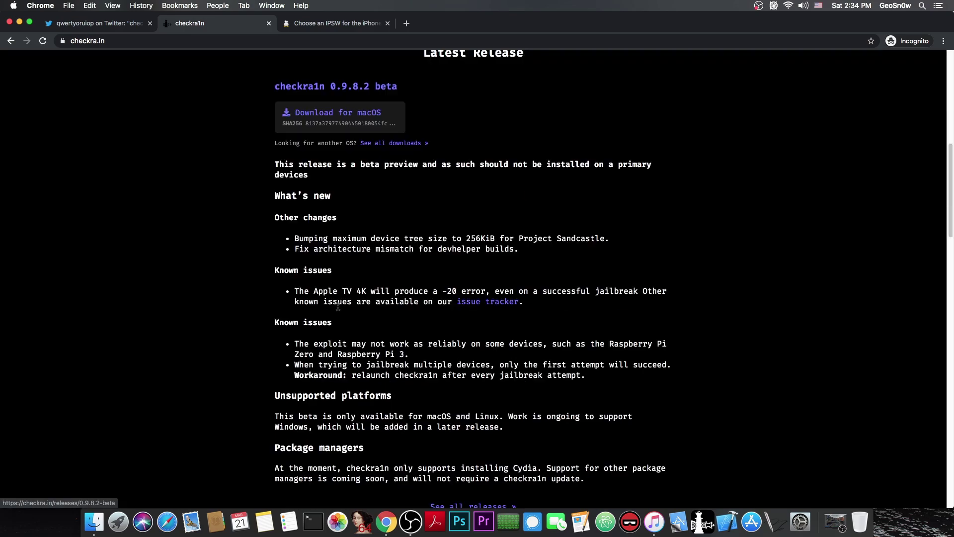
pyautogui.scroll(-1, 328, 285)
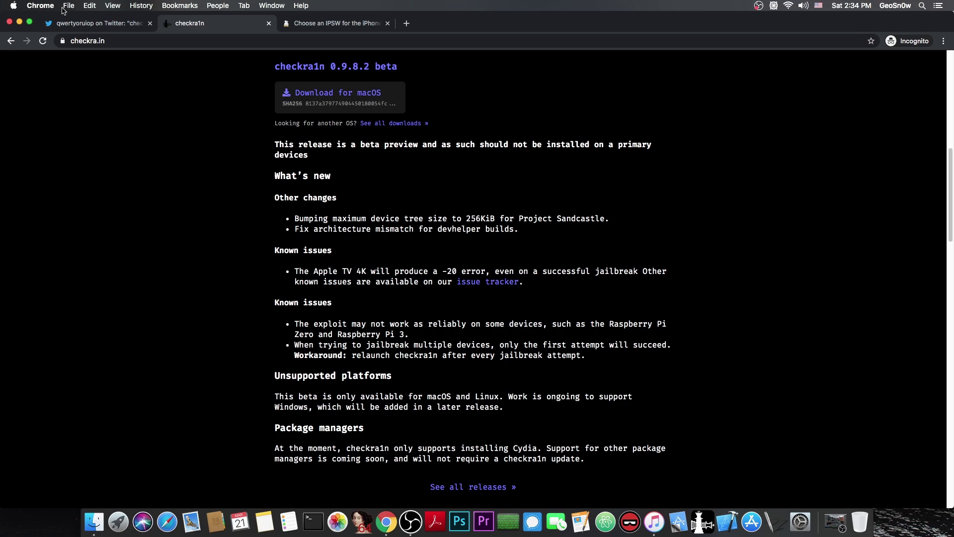
pyautogui.click(85, 24)
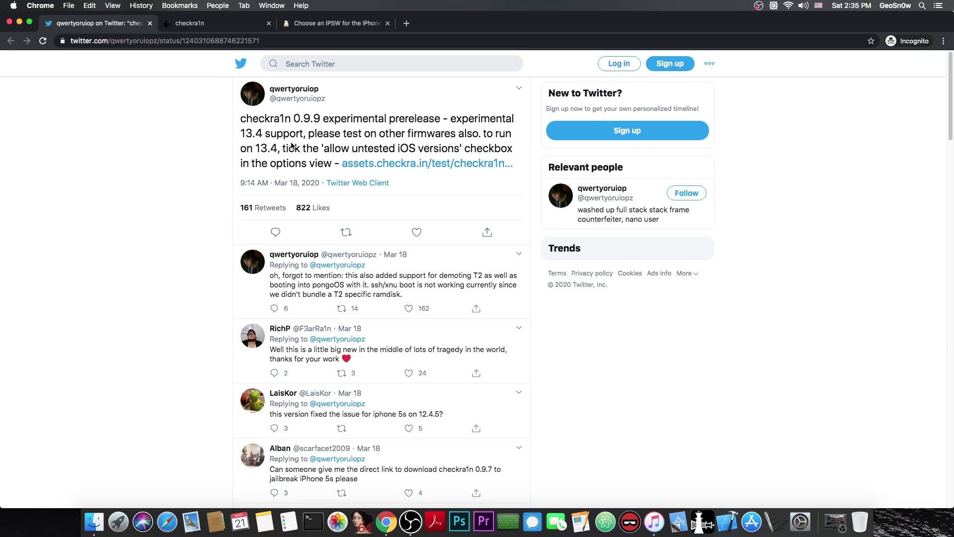
# Compare the iPhone X signed OTA updates with the IPSW list on ipsw.me
pyautogui.click(322, 23)
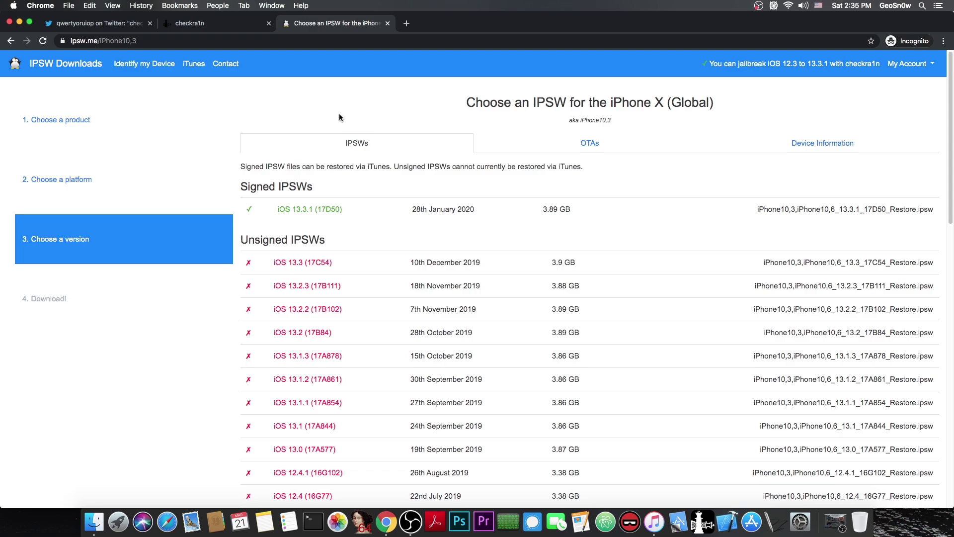
pyautogui.click(529, 149)
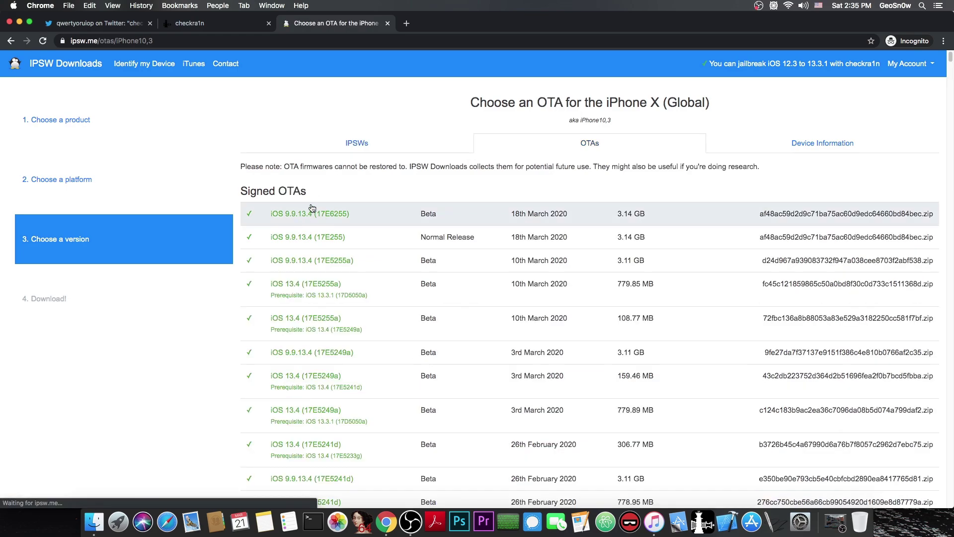
pyautogui.click(336, 144)
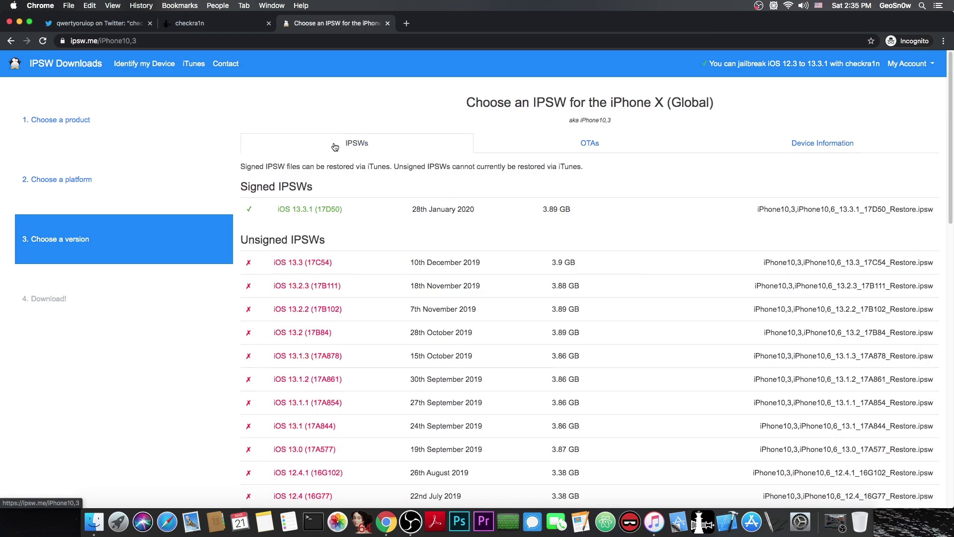
# Revisit the checkra.in homepage and 0.9.9 tweet, then minimize Chrome to show the desktop
pyautogui.click(20, 22)
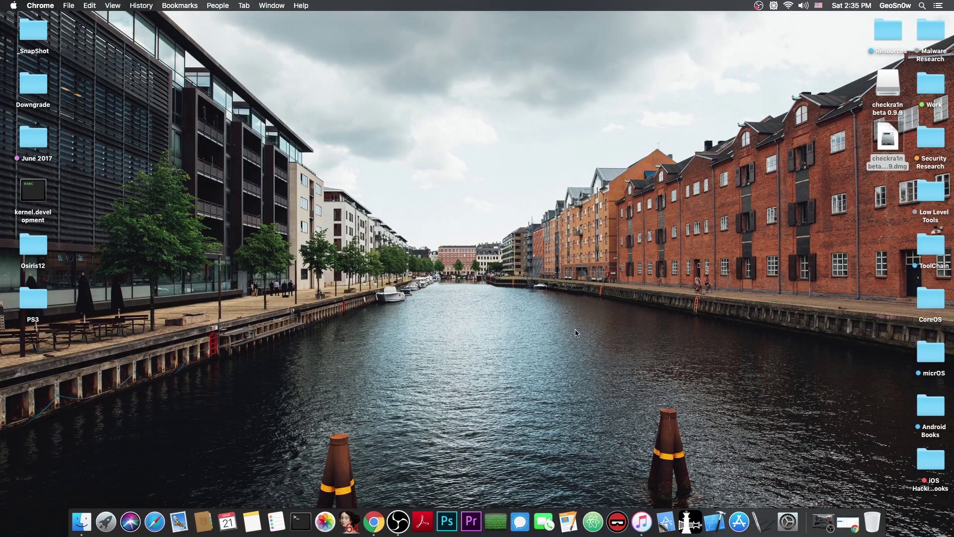
pyautogui.click(841, 517)
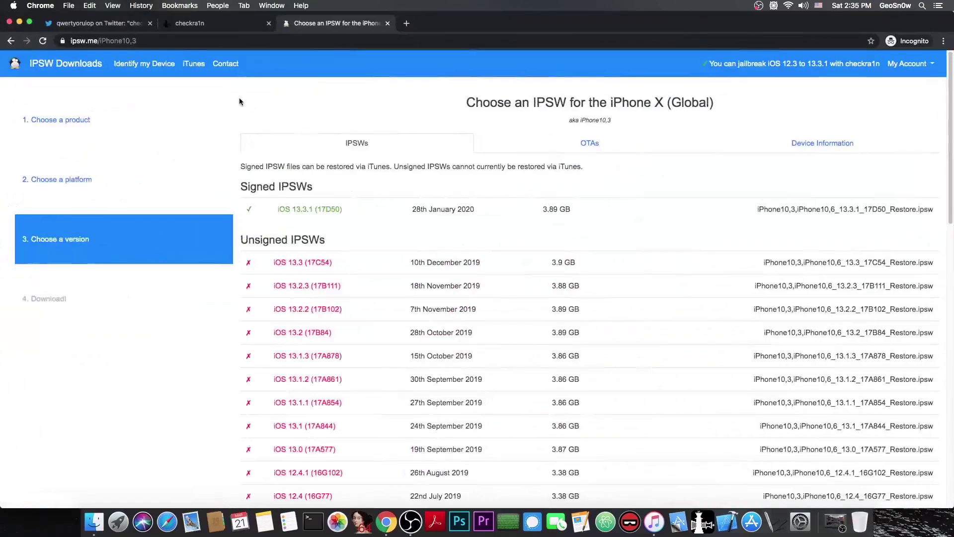
pyautogui.click(219, 23)
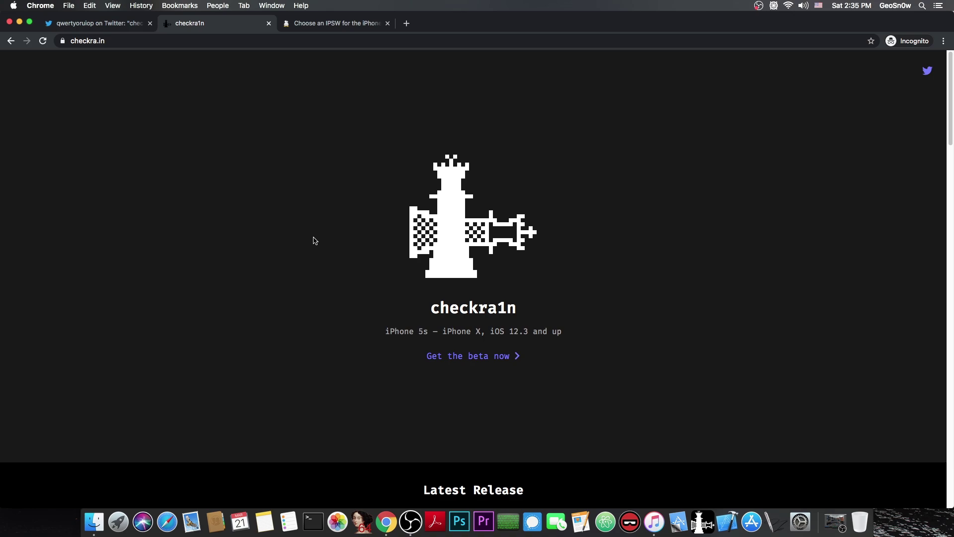
pyautogui.click(64, 23)
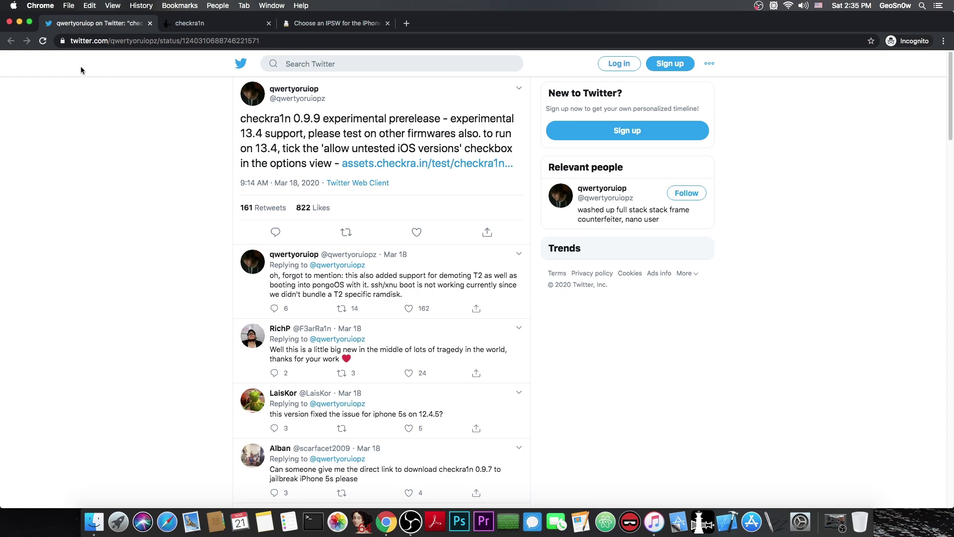
pyautogui.click(20, 23)
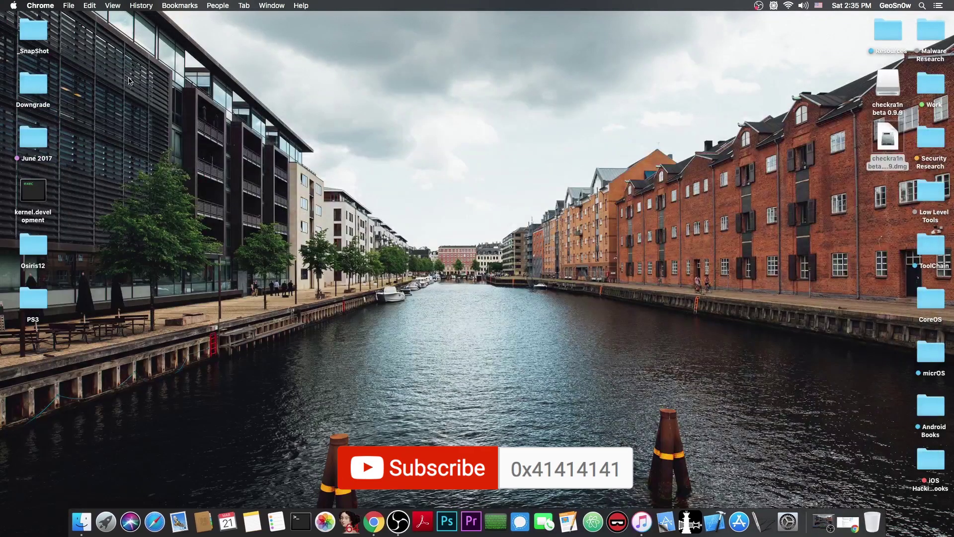